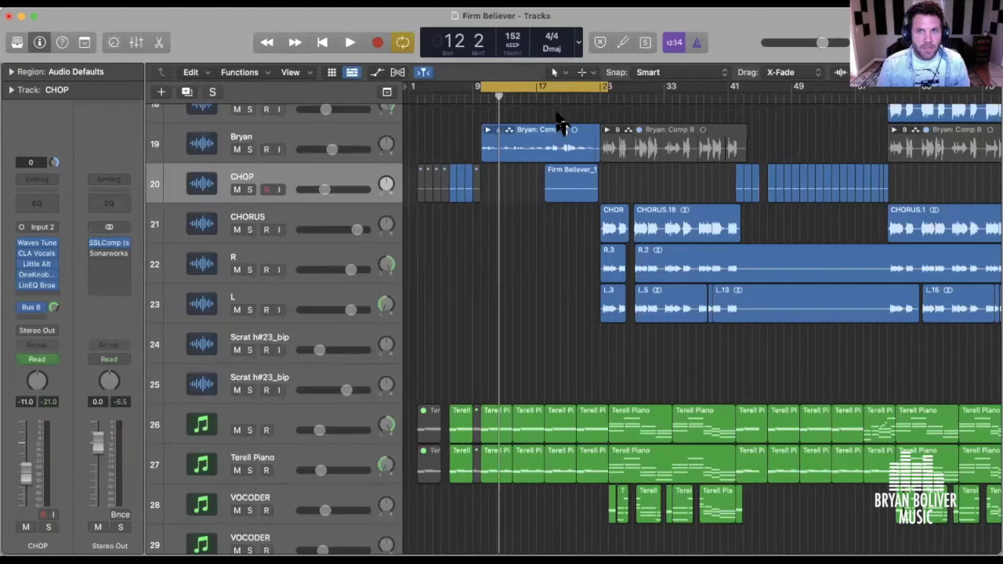
- Select the vocal track on row 19, solo it and play it with its current effects chain
{"action": "scroll", "coordinate": [515, 245], "scroll_direction": "up", "scroll_amount": 10}
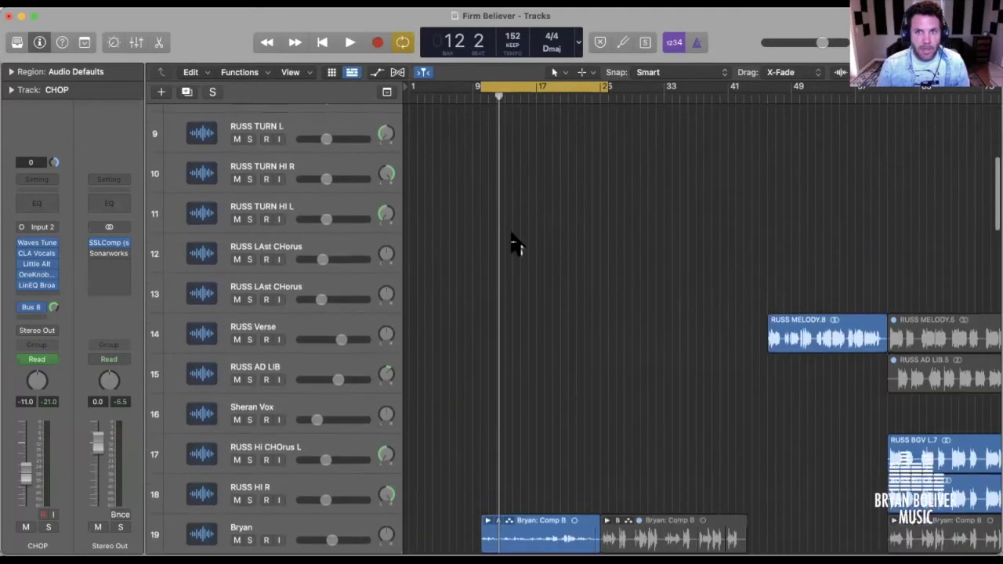
{"action": "scroll", "coordinate": [515, 244], "scroll_direction": "down", "scroll_amount": 9}
{"action": "scroll", "coordinate": [513, 243], "scroll_direction": "up", "scroll_amount": 2}
{"action": "left_click", "coordinate": [523, 209]}
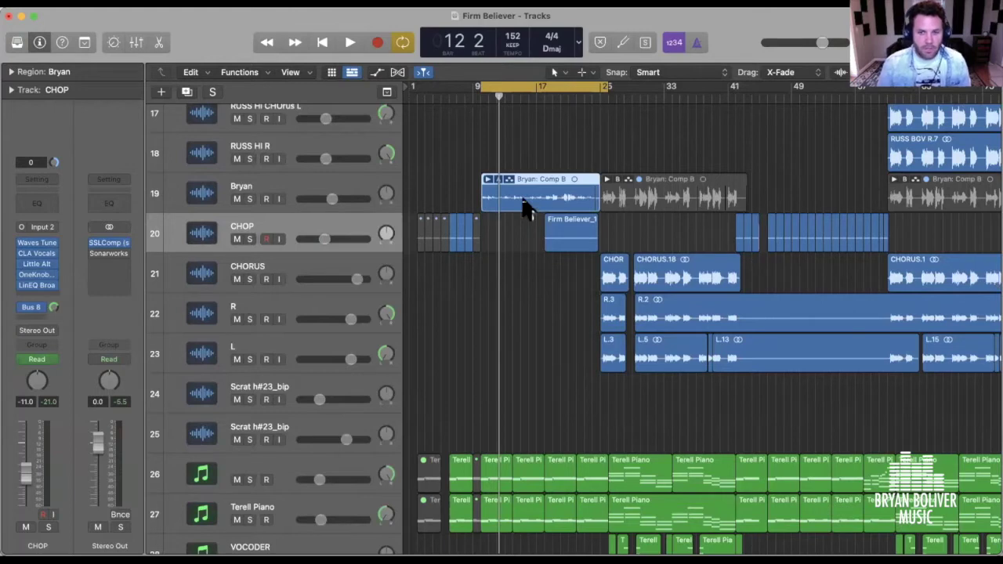
{"action": "left_click", "coordinate": [339, 194]}
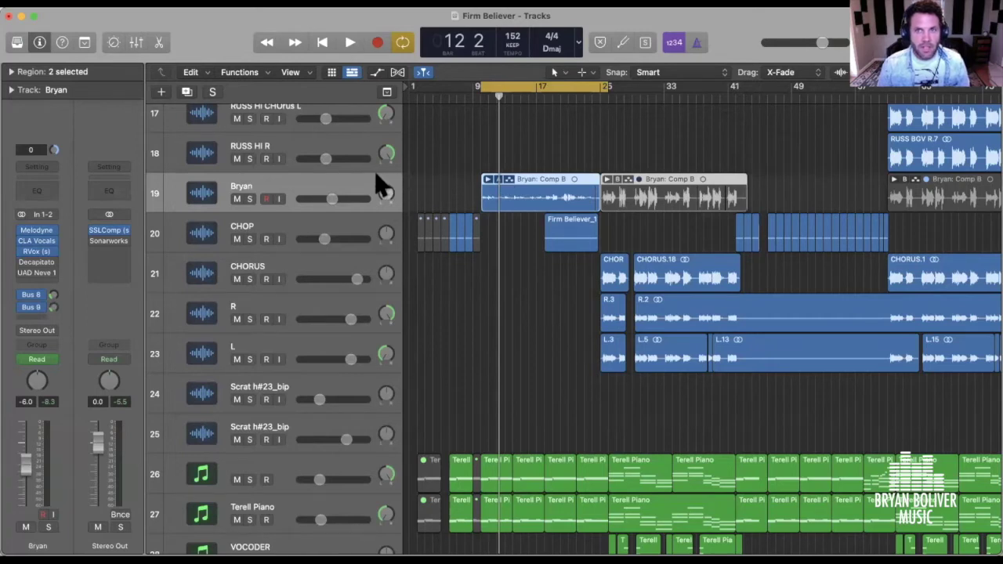
{"action": "key", "text": "s"}
{"action": "key", "text": "space"}
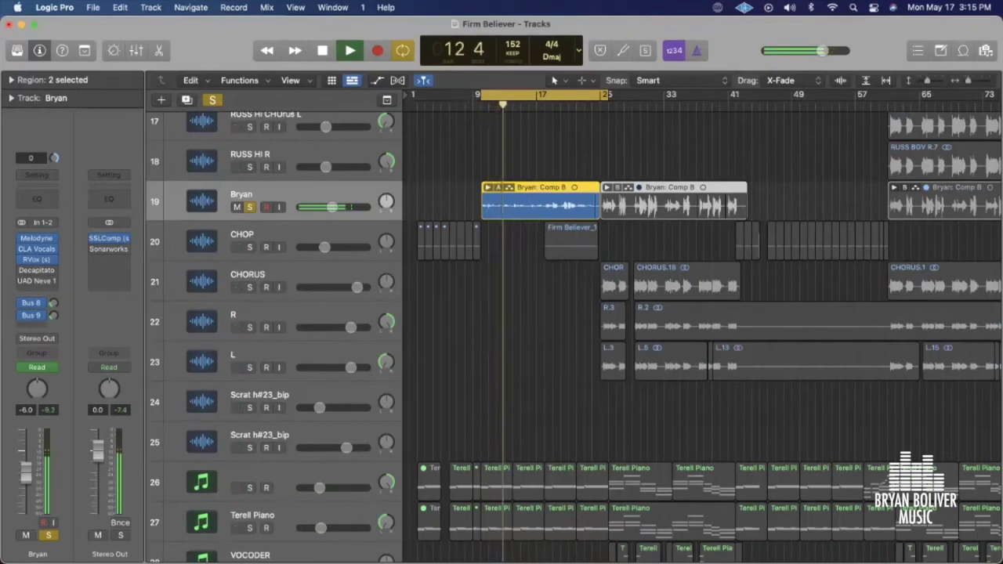
- Bypass every insert and send on track 19 except Melodyne and listen to the soloed vocal
{"action": "key", "text": "space"}
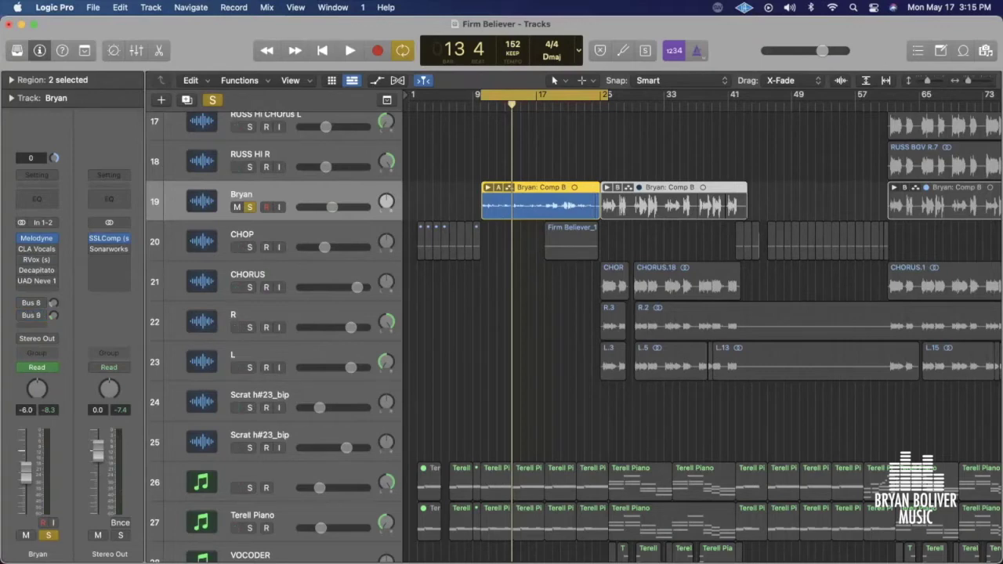
{"action": "key", "text": "space"}
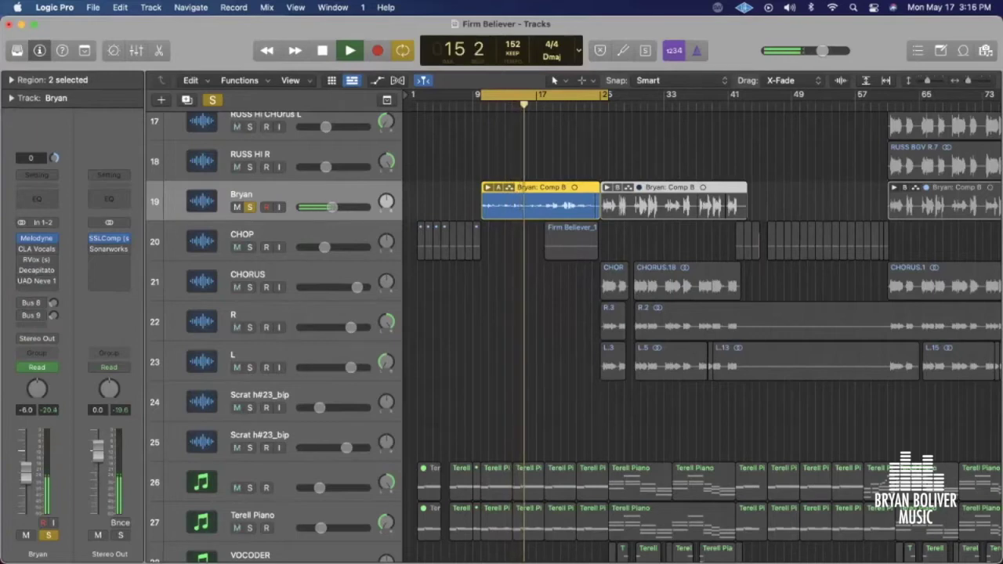
{"action": "key", "text": "space"}
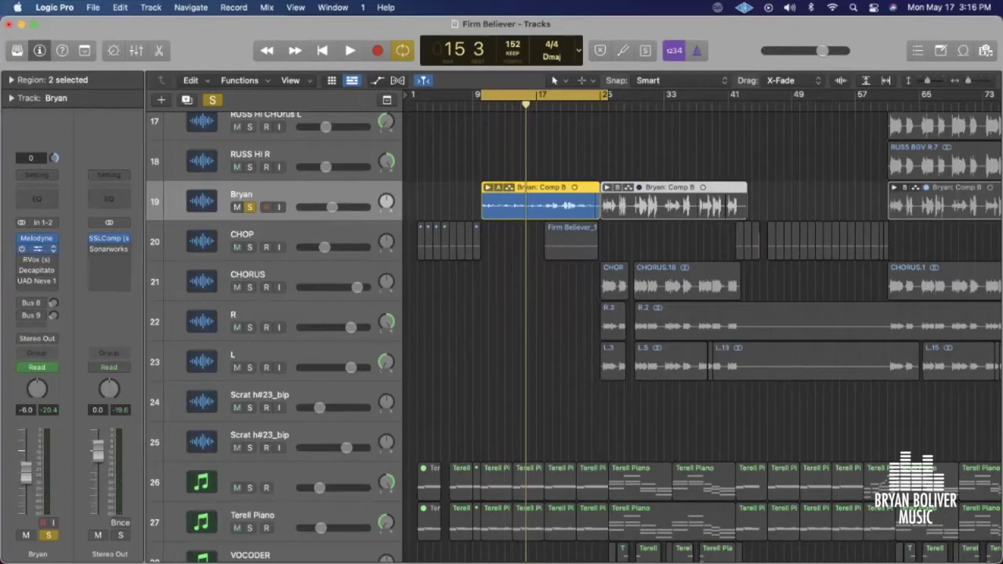
- Enable CLA Vocals on track 19, listen to the soloed vocal with its settings open, and close the plug-in
{"action": "left_click", "coordinate": [37, 249]}
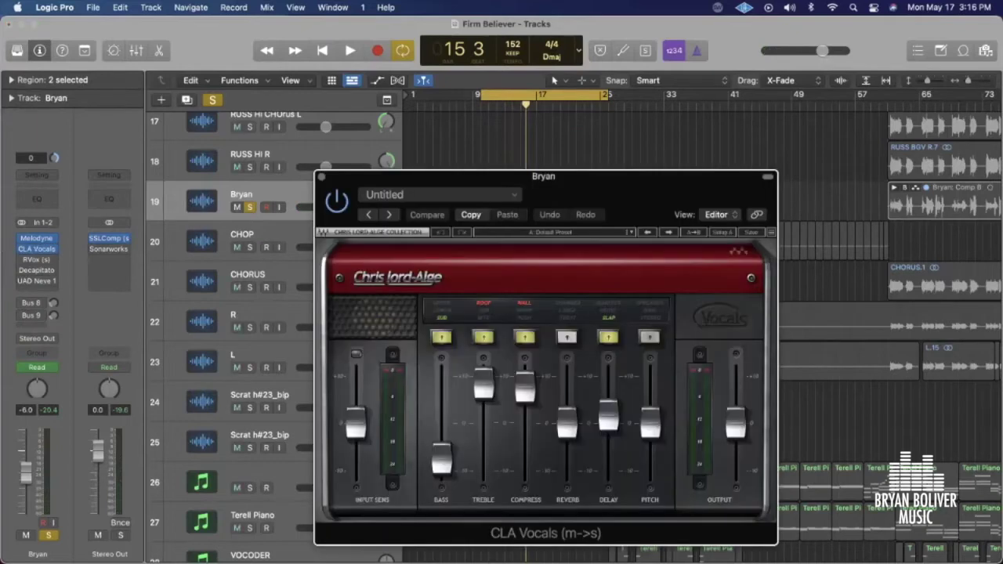
{"action": "key", "text": "space"}
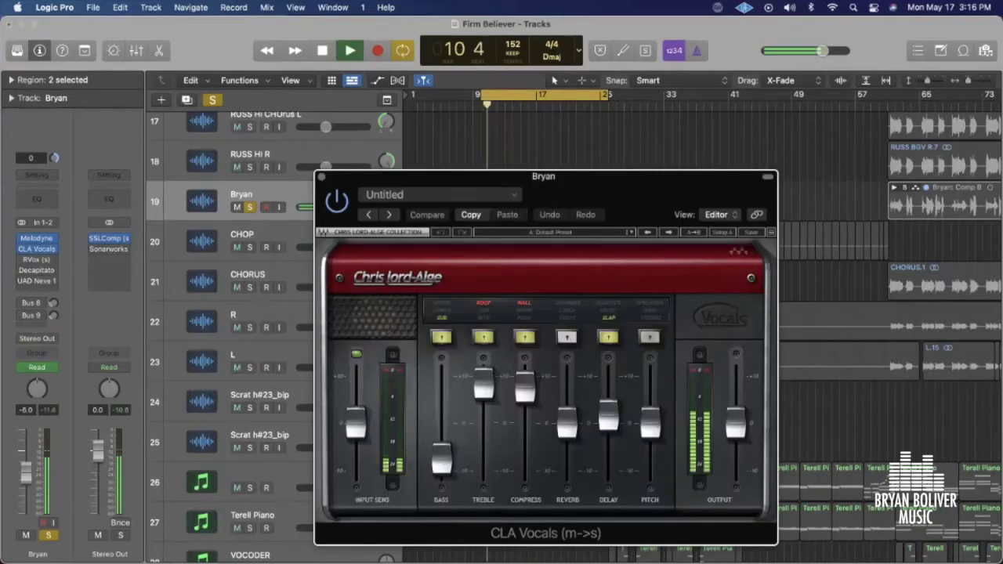
{"action": "key", "text": "space"}
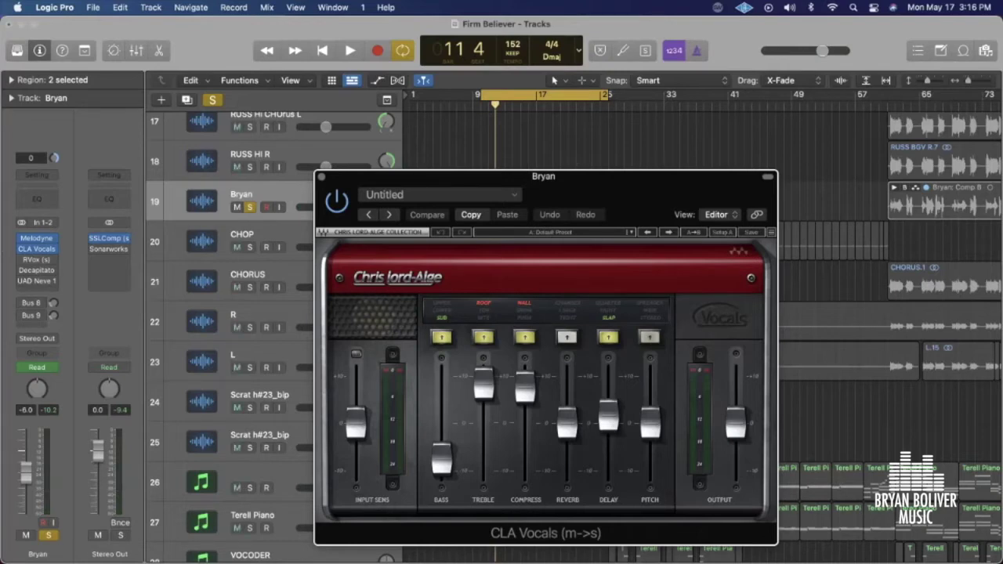
{"action": "key", "text": "space"}
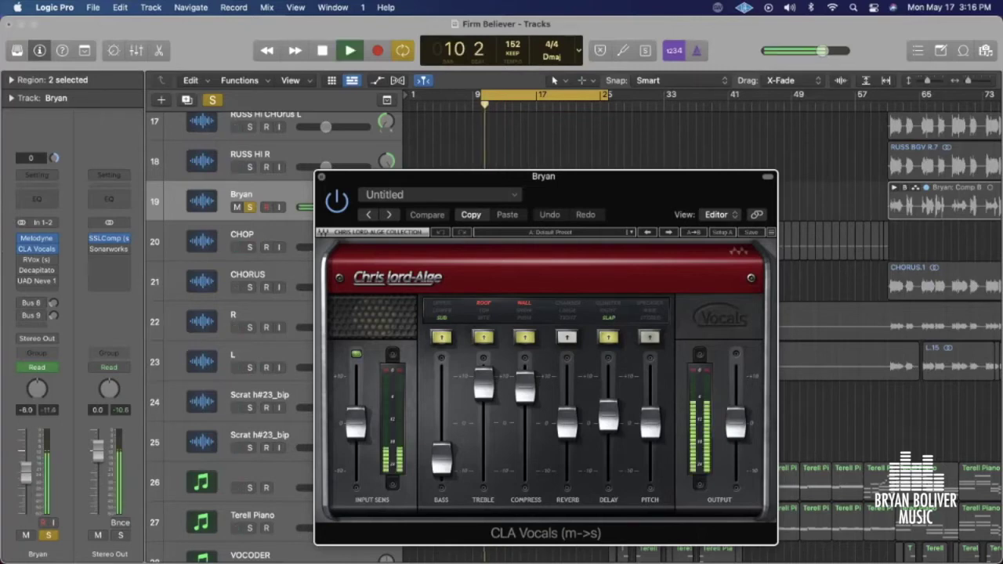
{"action": "key", "text": "super+w"}
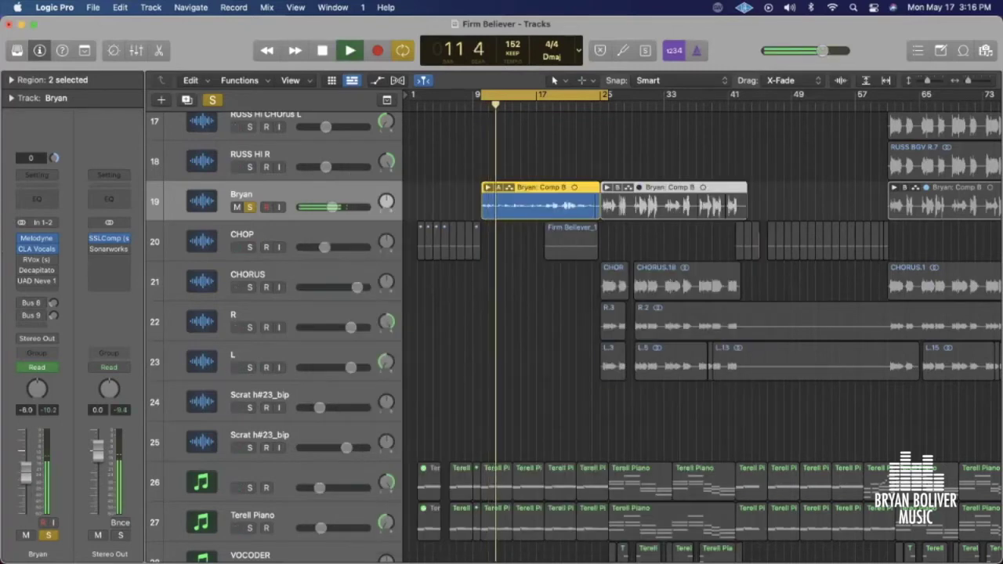
{"action": "key", "text": "space"}
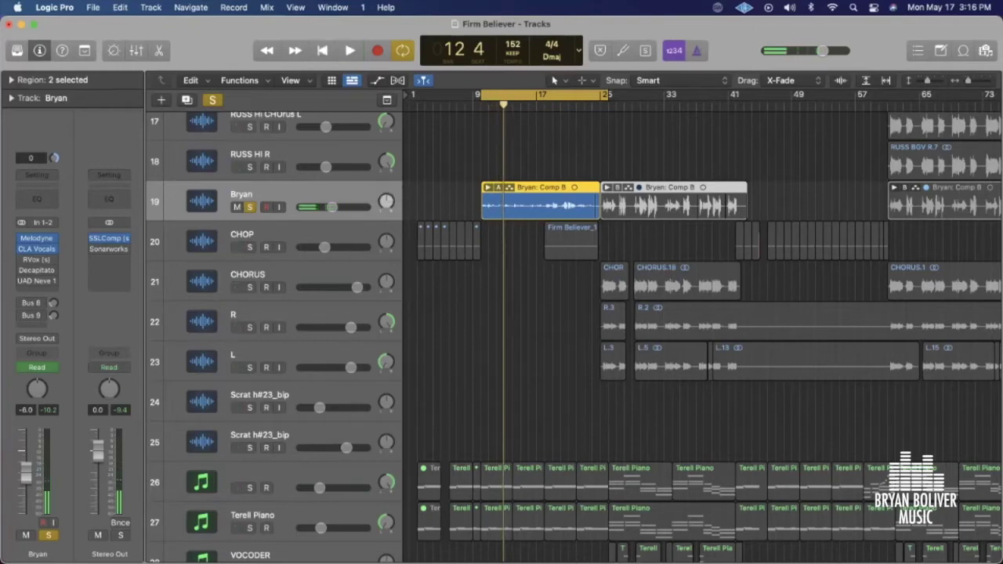
- Enable RVox on track 19 and listen to the soloed vocal through the compressor
{"action": "left_click", "coordinate": [36, 260]}
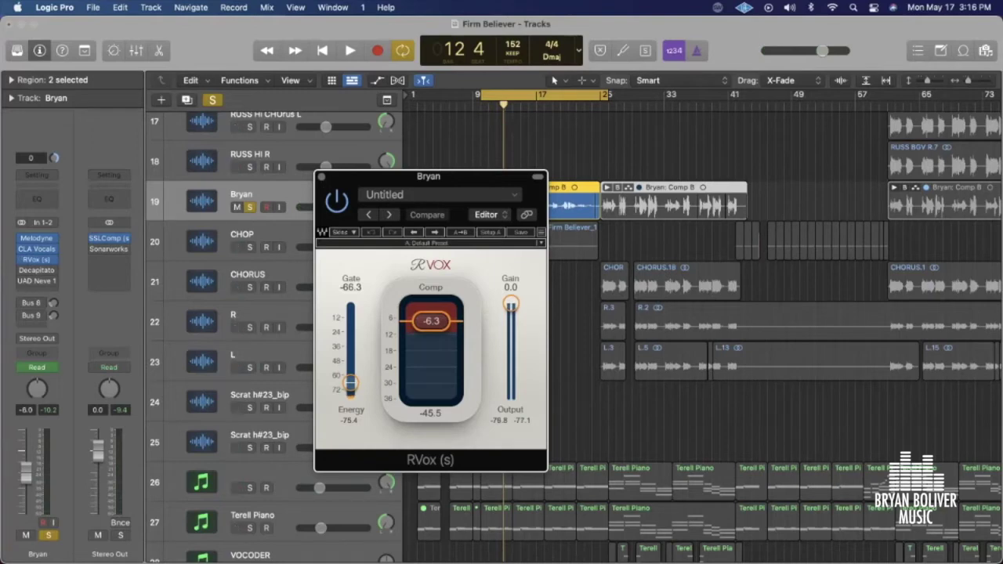
{"action": "key", "text": "space"}
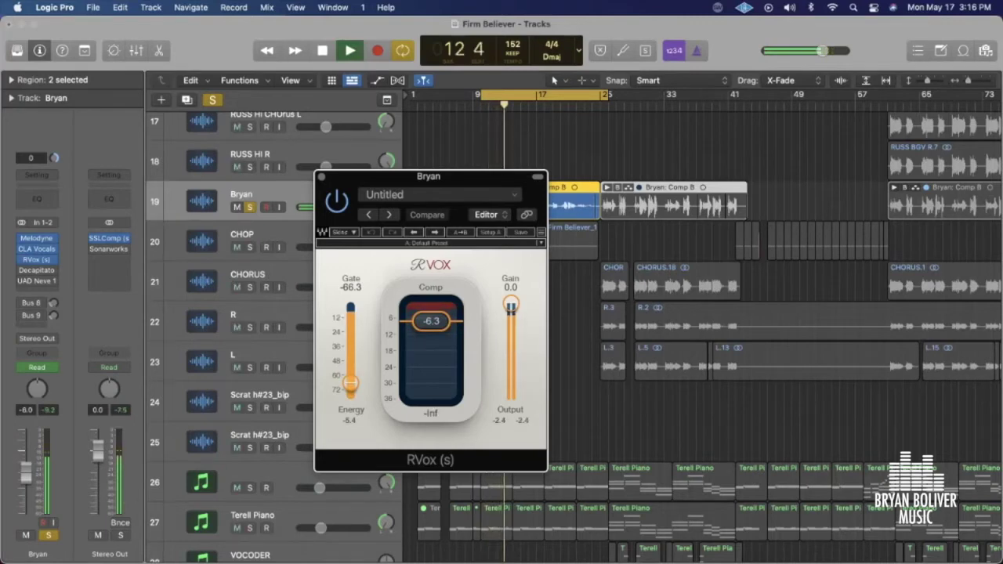
{"action": "key", "text": "space"}
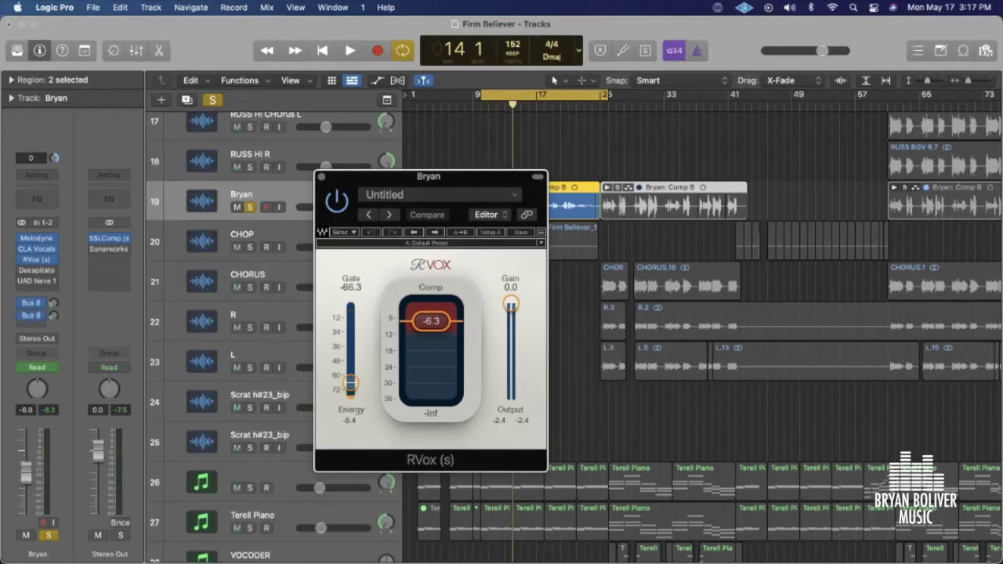
- Play track 19 with its Bus 8 and Bus 9 sends on, unsolo it to hear the full mix, and close RVox
{"action": "key", "text": "space"}
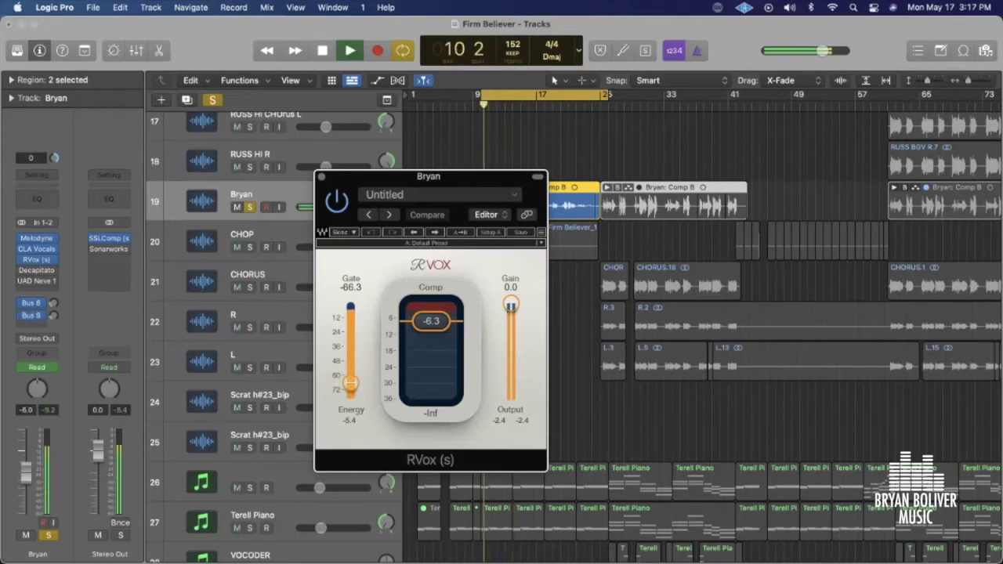
{"action": "key", "text": "s"}
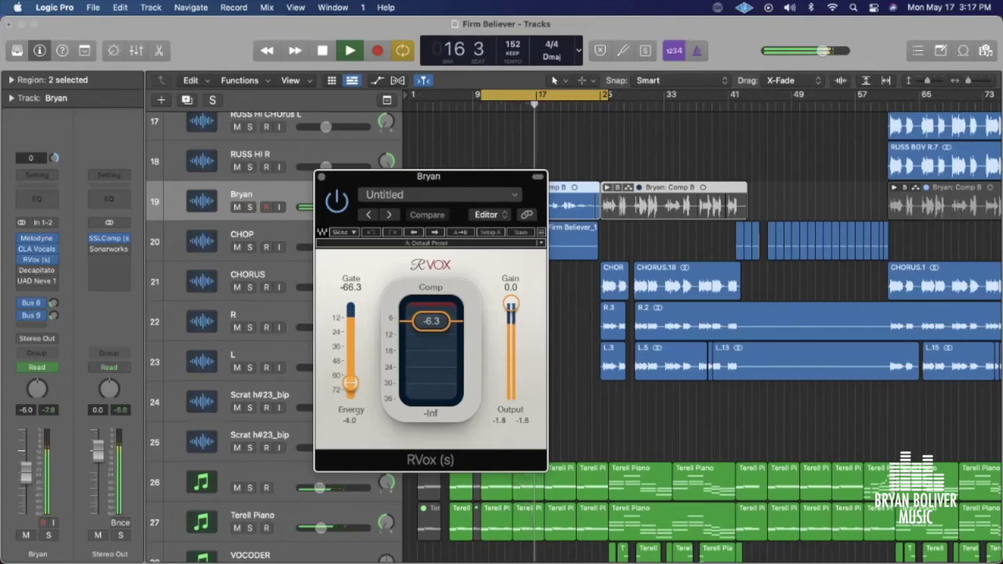
{"action": "key", "text": "space"}
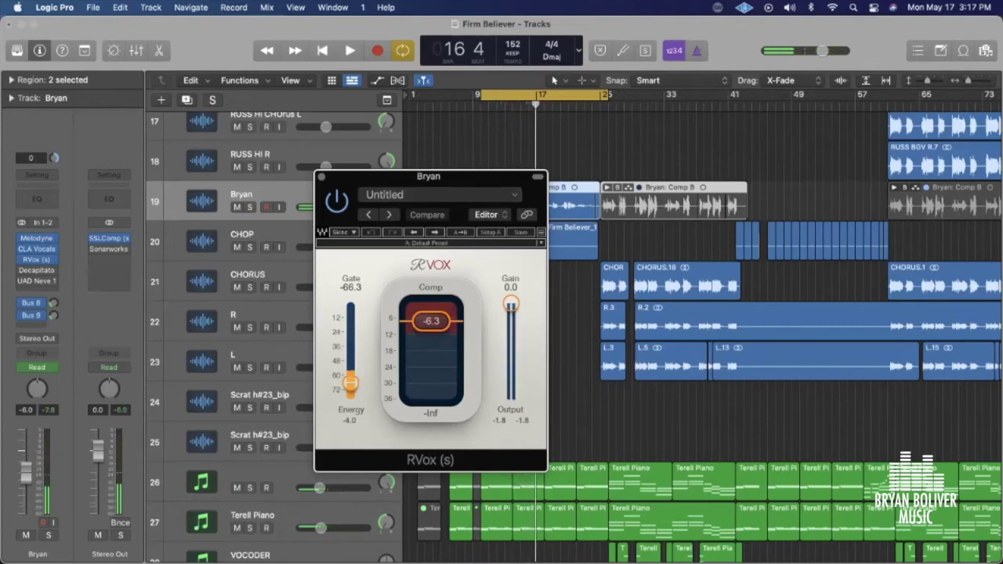
{"action": "key", "text": "super+w"}
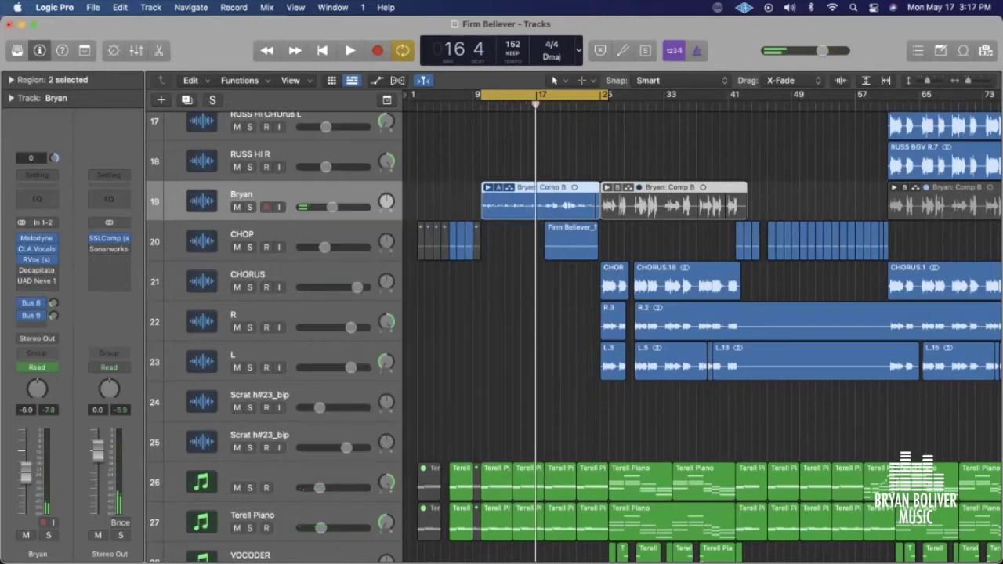
- Set the cycle range to the Firm Believer_1 region on the CHOP track and select that track
{"action": "left_click", "coordinate": [571, 240]}
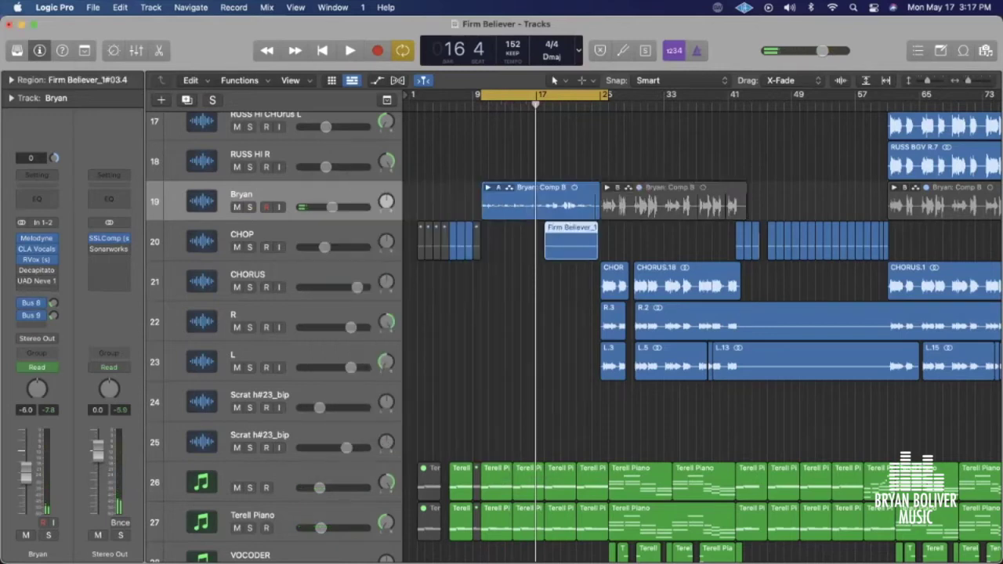
{"action": "key", "text": "super+u"}
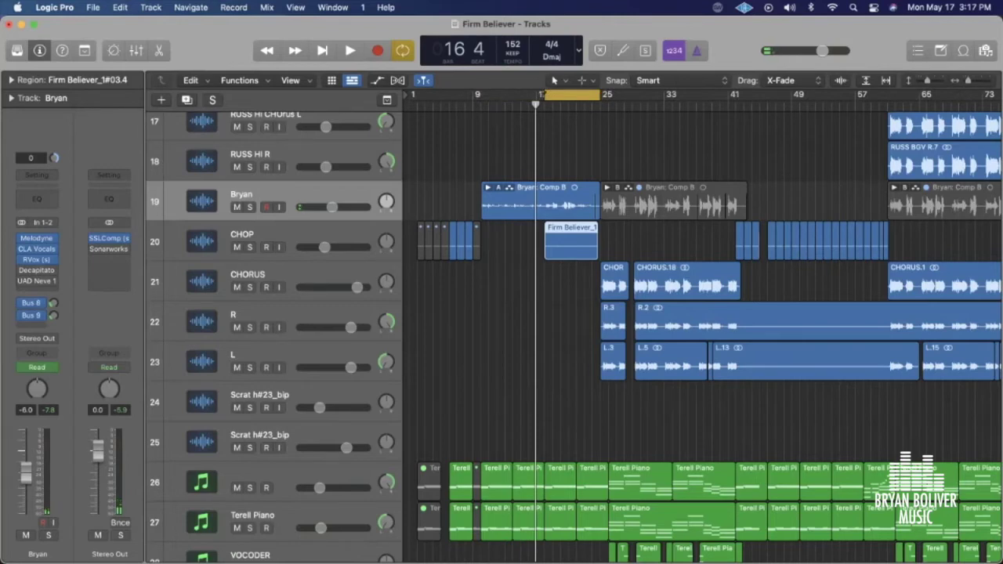
{"action": "key", "text": "Down"}
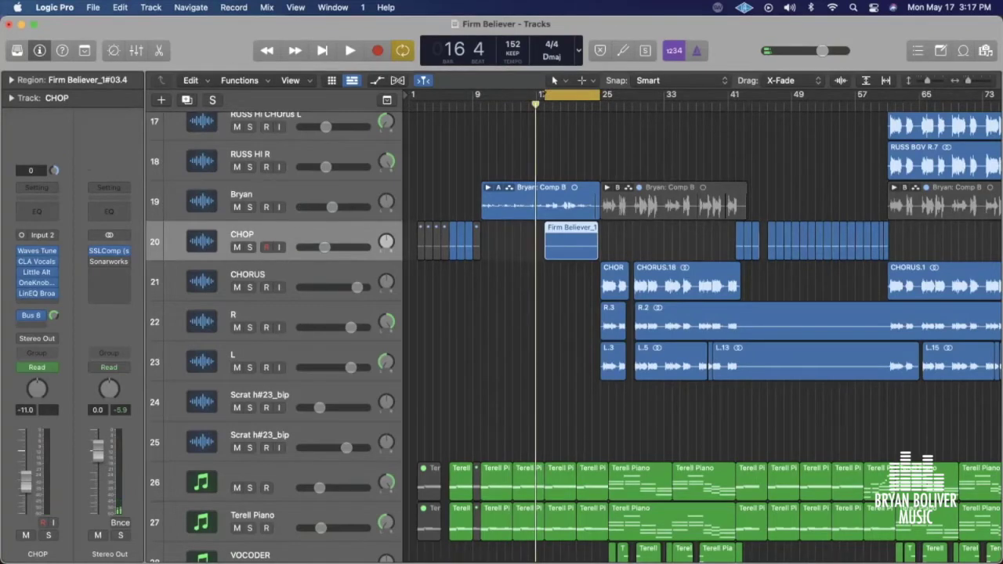
- Solo the CHOP track and play the cycled region with all its inserts and its bus send bypassed
{"action": "key", "text": "ctrl+s"}
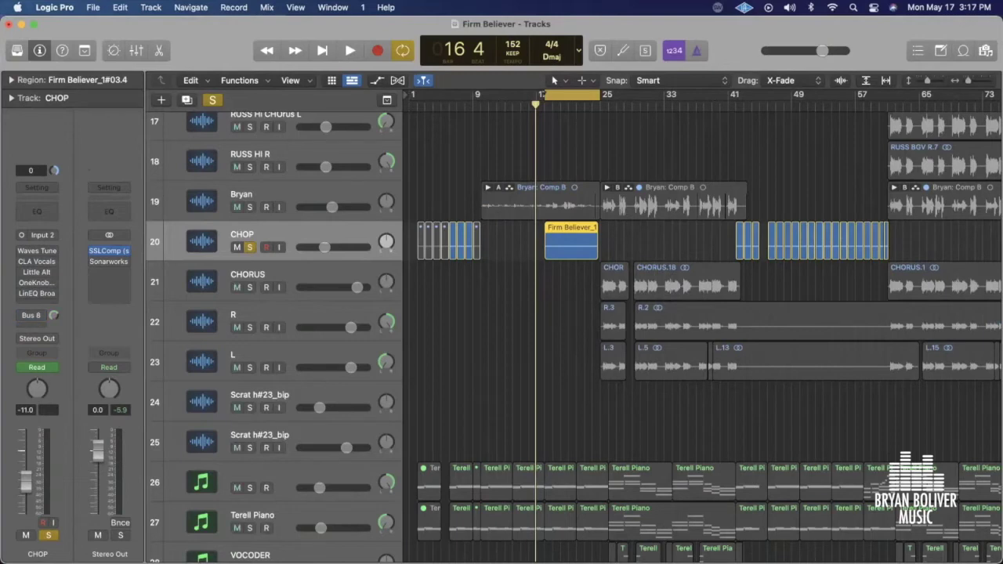
{"action": "key", "text": "space"}
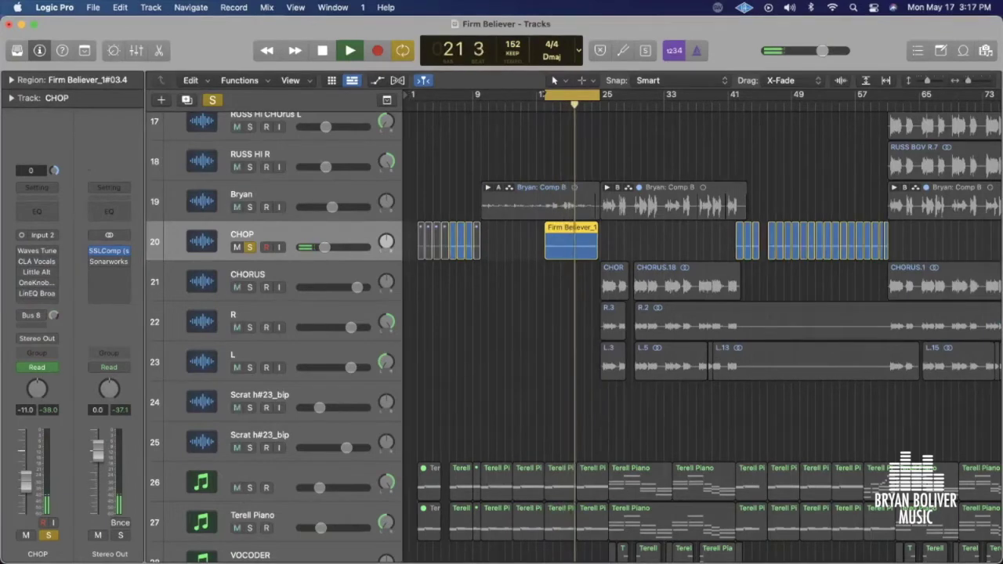
{"action": "key", "text": "space"}
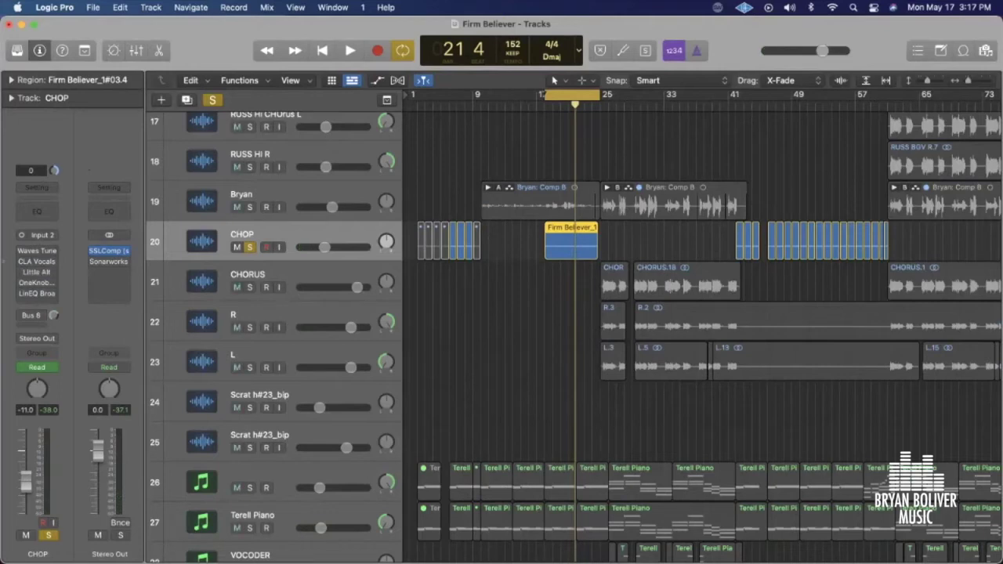
- Enable Waves Tune Real-Time on the CHOP track, set its Speed to 3.1 ms and close the plug-in
{"action": "left_click", "coordinate": [37, 251]}
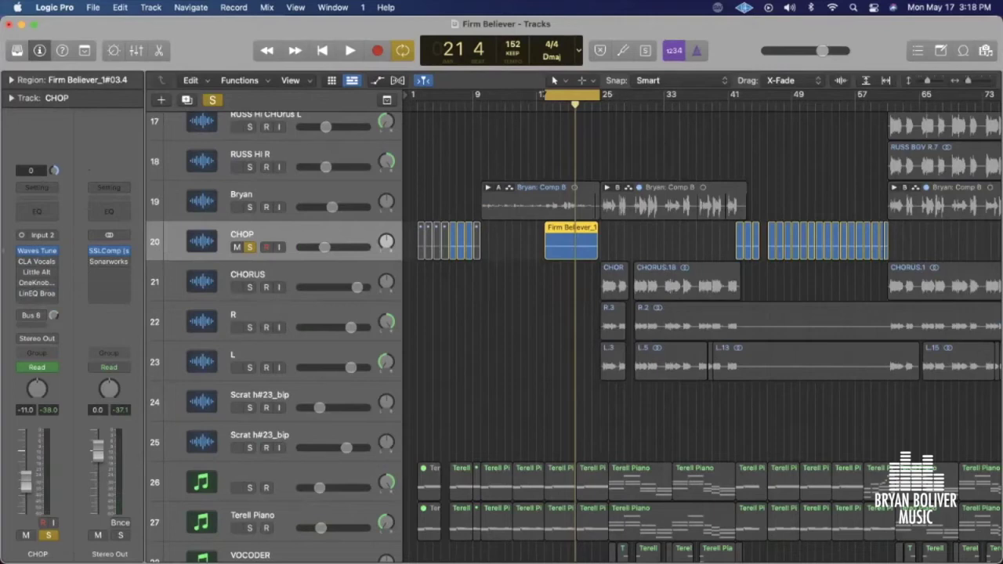
{"action": "left_click", "coordinate": [37, 251]}
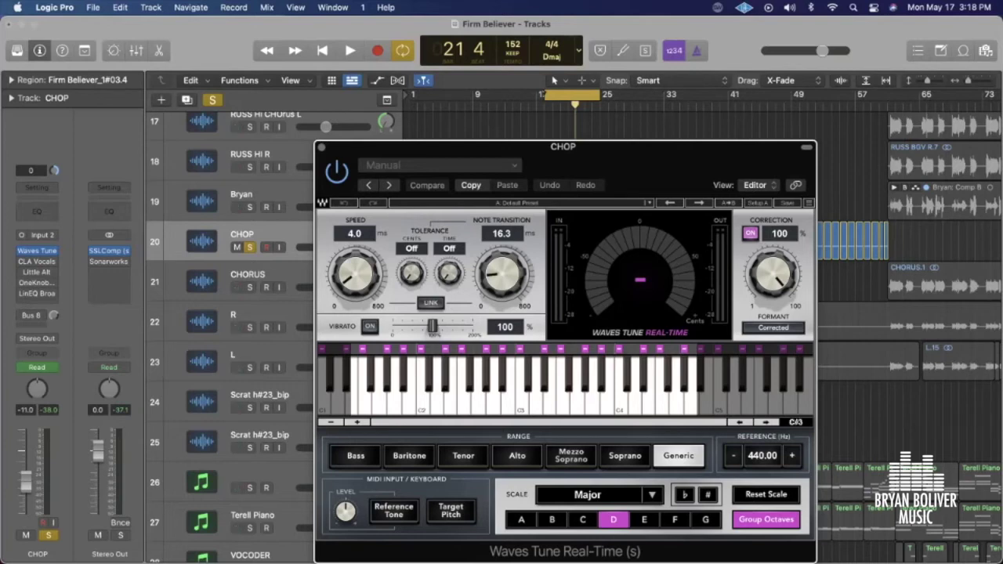
{"action": "left_click_drag", "start_coordinate": [355, 273], "coordinate": [355, 282]}
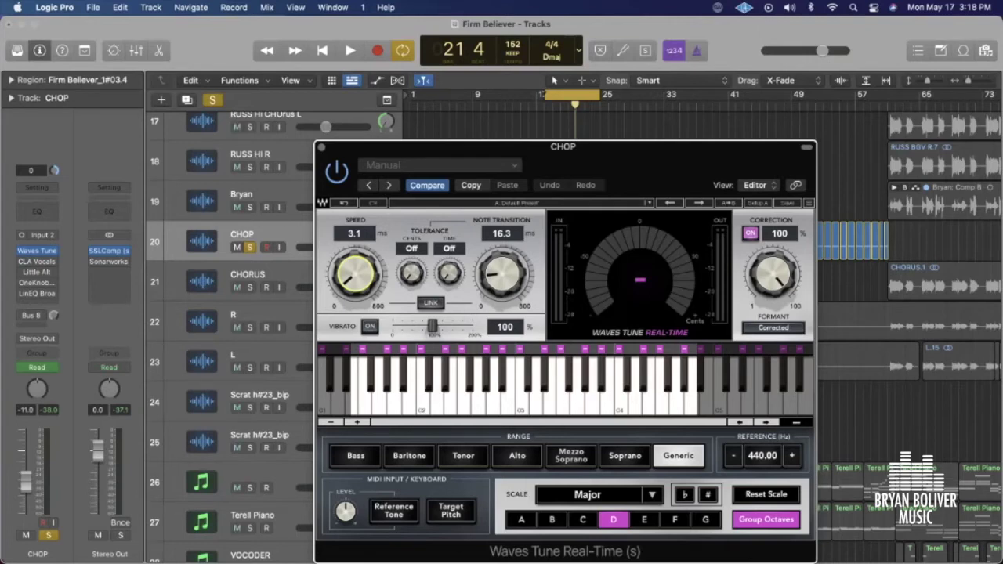
{"action": "key", "text": "super+w"}
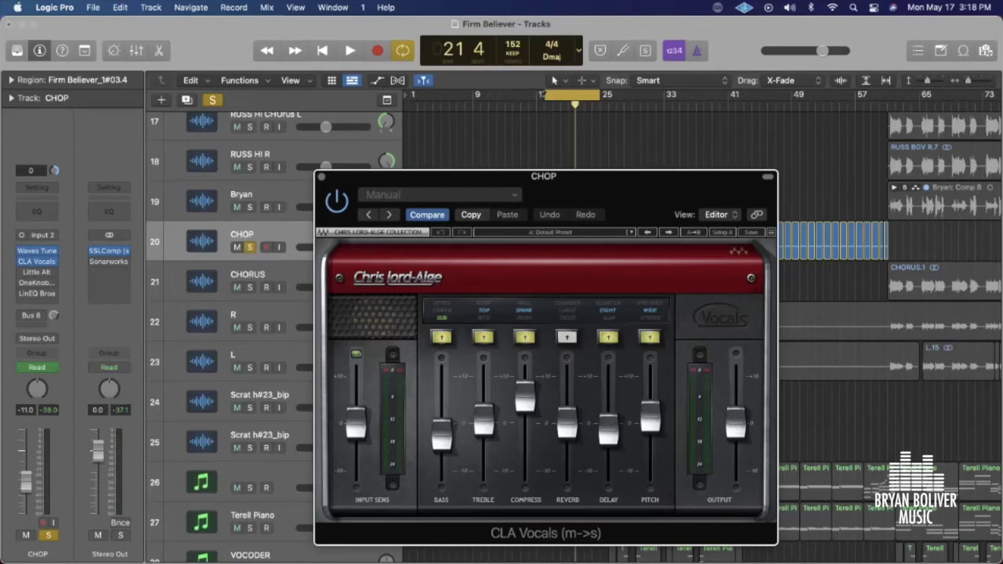
- Close CLA Vocals on the CHOP track, leaving it enabled, deselect all regions and play the soloed track
{"action": "left_click", "coordinate": [320, 176]}
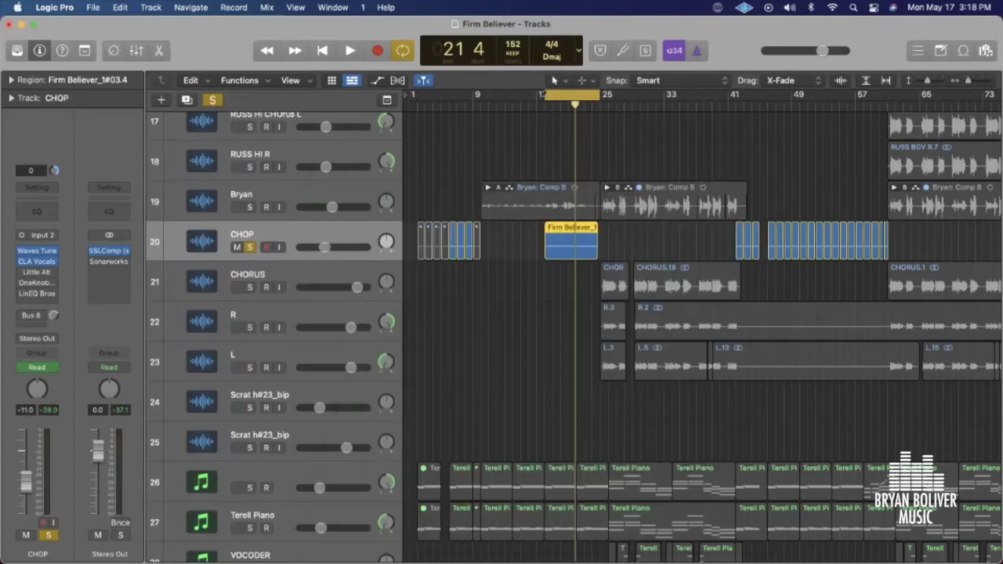
{"action": "key", "text": "super+shift+a"}
{"action": "key", "text": "space"}
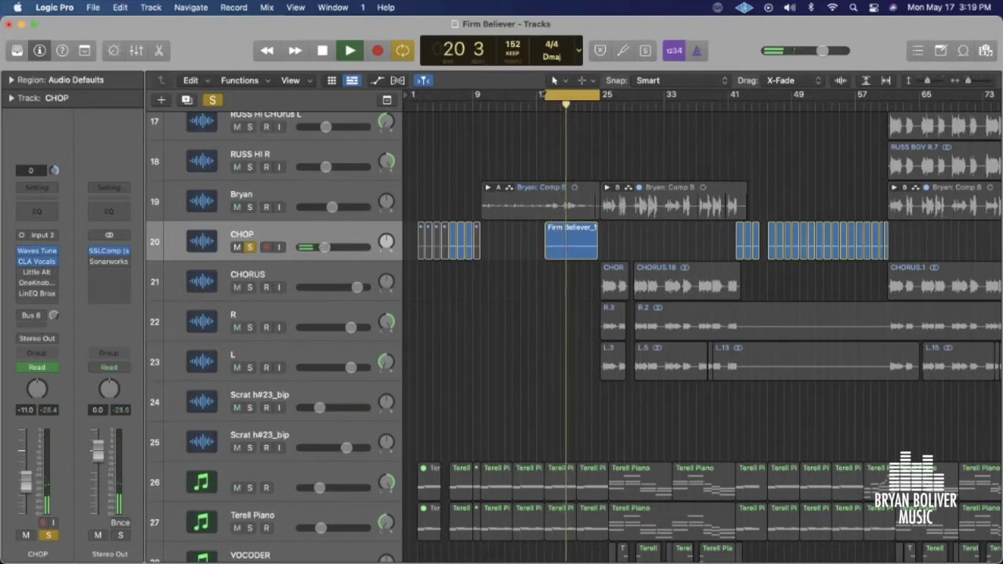
- Enable Little Alt and OneKnob Pumper on the CHOP track and play the soloed region through them
{"action": "key", "text": "space"}
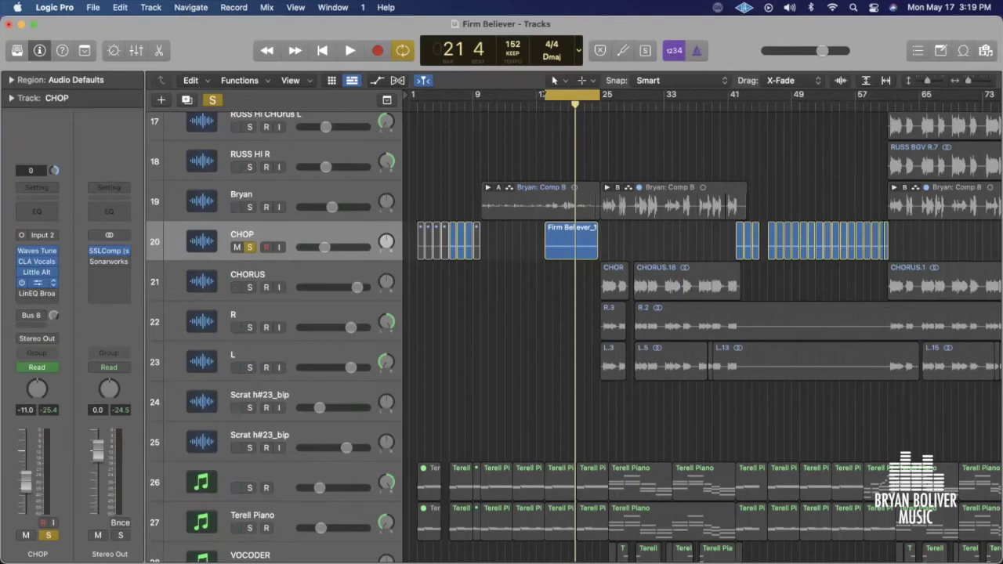
{"action": "left_click", "coordinate": [36, 282]}
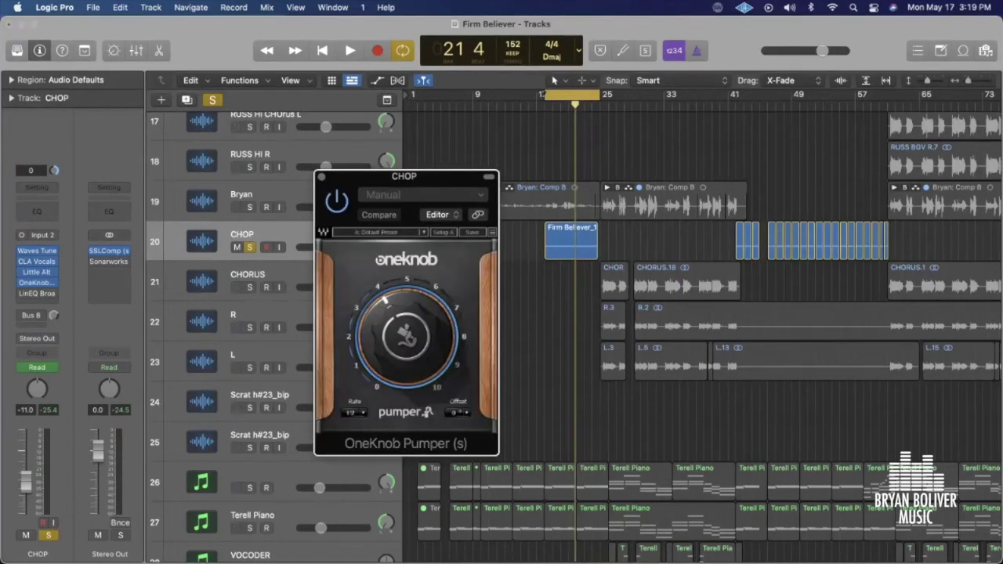
{"action": "key", "text": "space"}
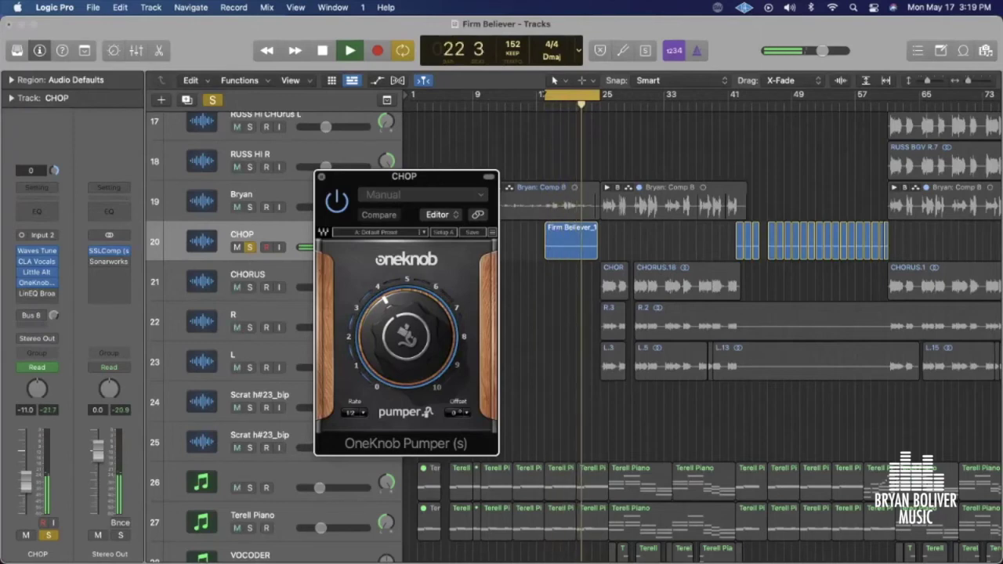
- Close OneKnob Pumper, enable and open LinEQ Broadband on the CHOP track, and play the soloed region with its bus send enabled
{"action": "key", "text": "super+w"}
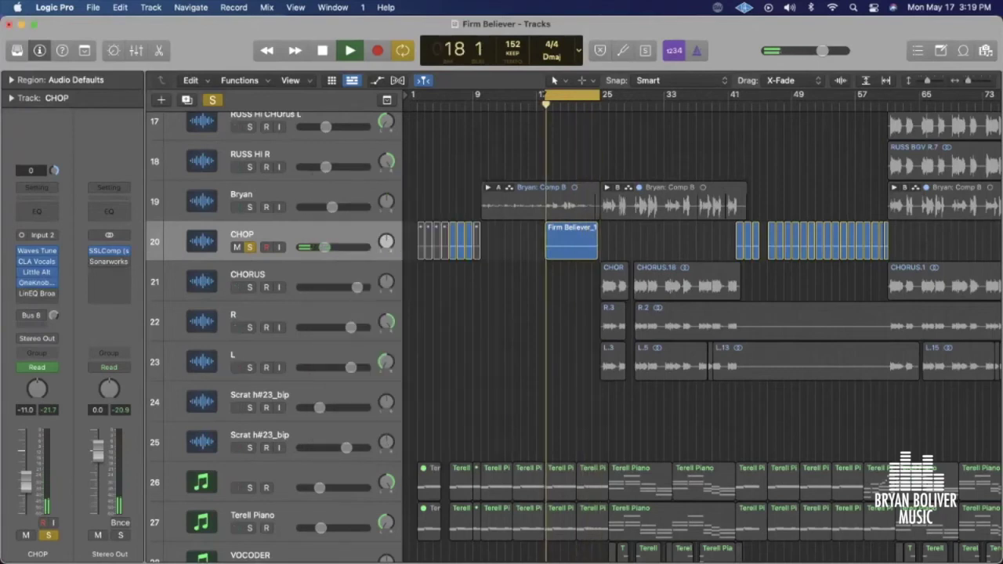
{"action": "key", "text": "space"}
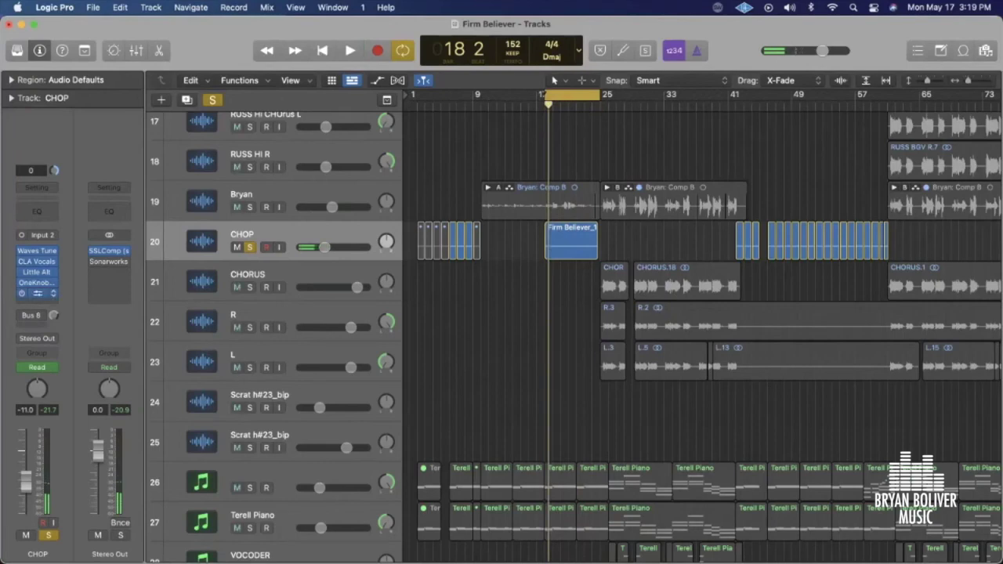
{"action": "key", "text": "super+z"}
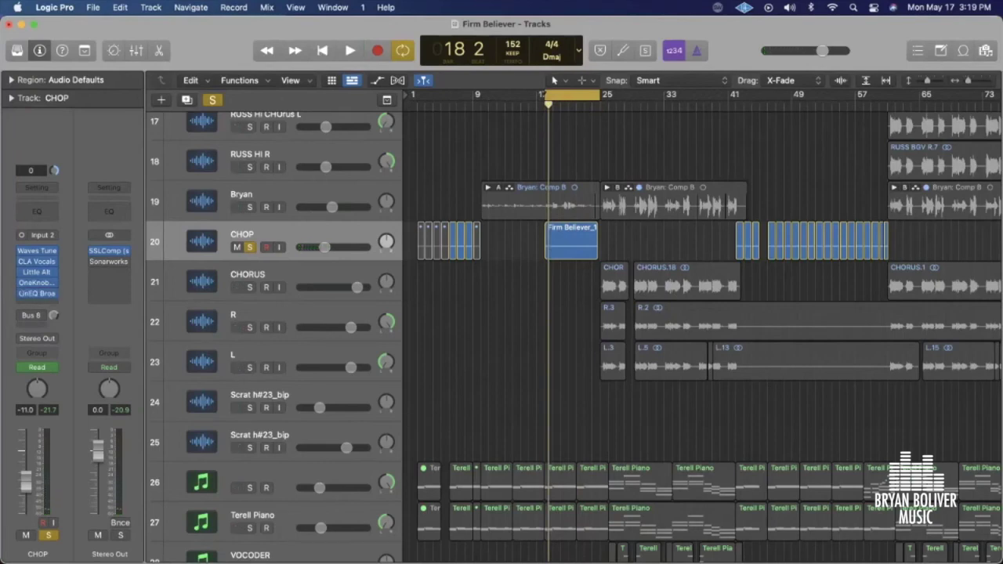
{"action": "left_click", "coordinate": [36, 293]}
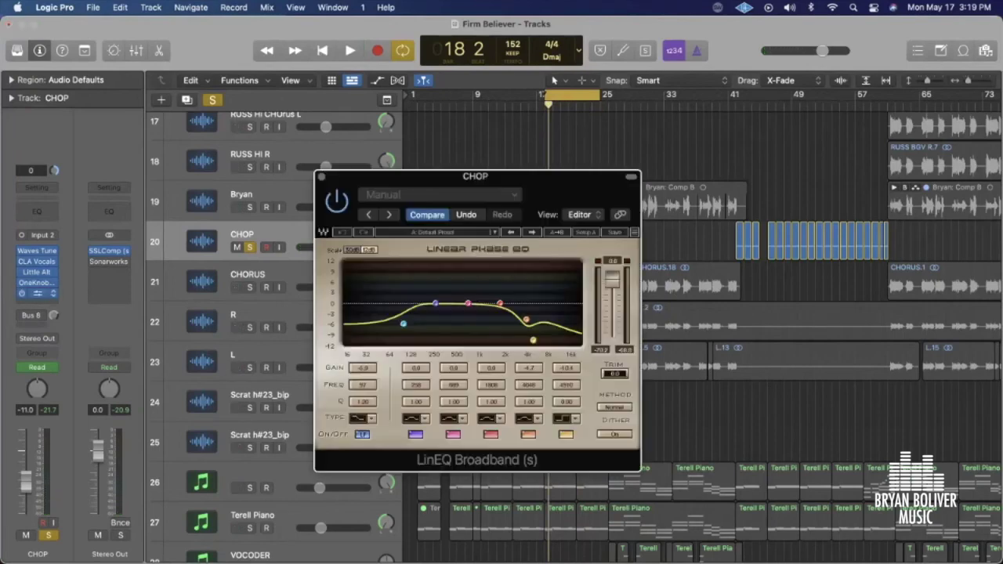
{"action": "key", "text": "space"}
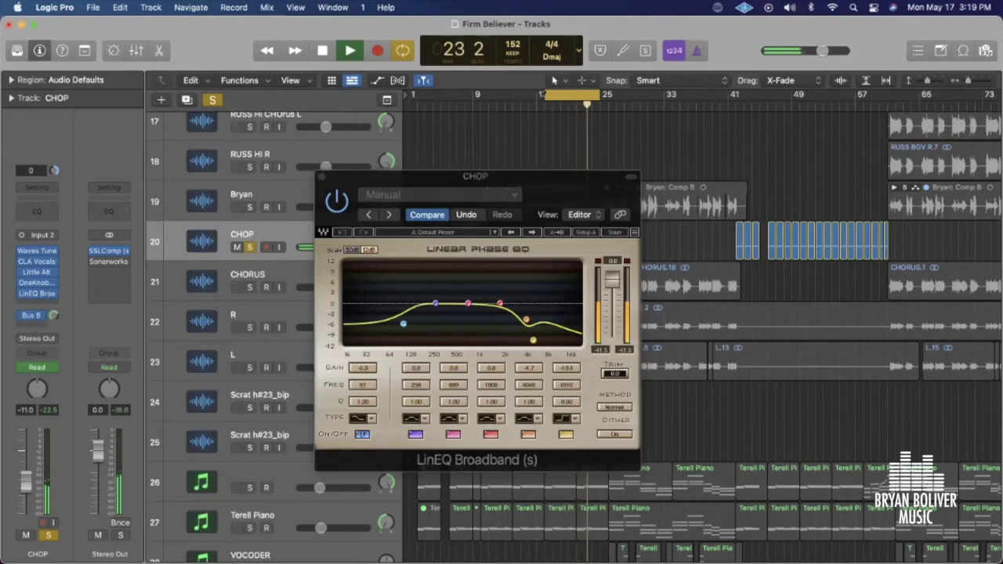
- Close LinEQ Broadband, unsolo the CHOP track to play it within the full mix, and stop playback
{"action": "key", "text": "super+w"}
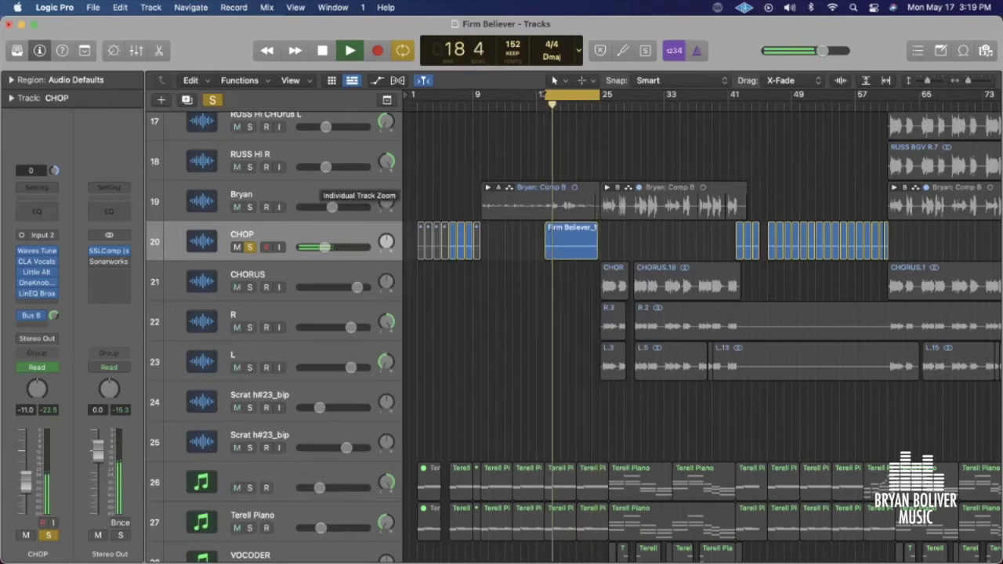
{"action": "key", "text": "s"}
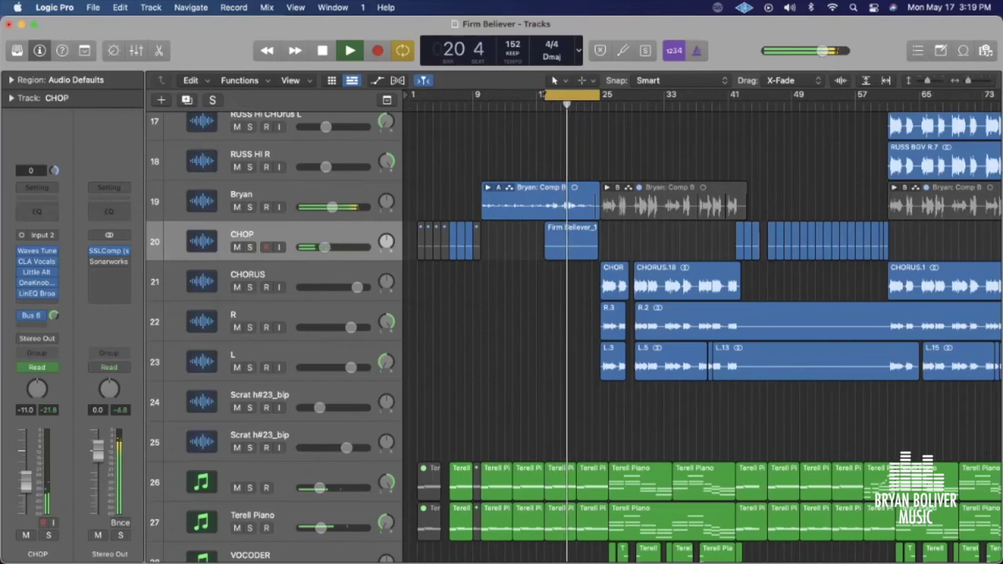
{"action": "key", "text": "space"}
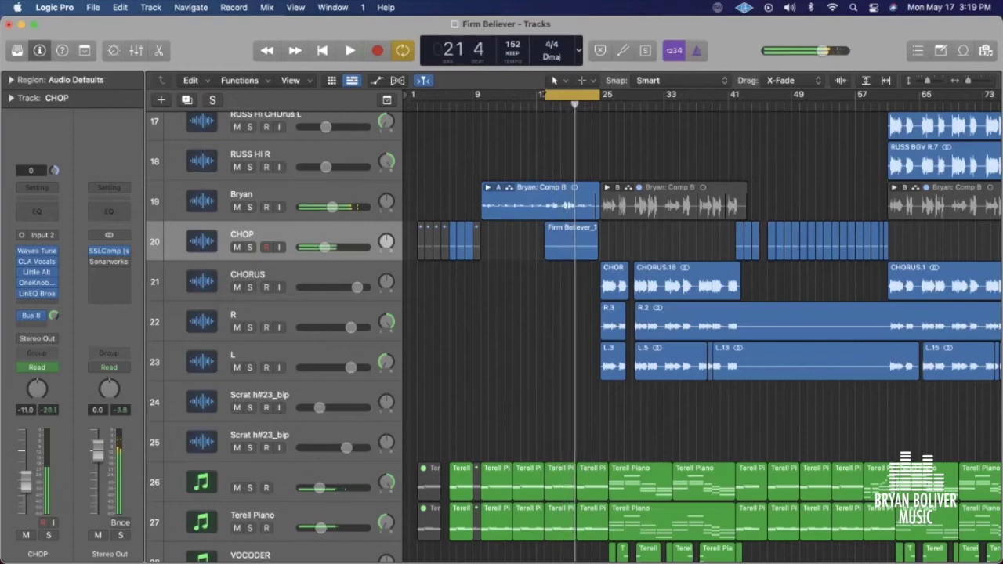